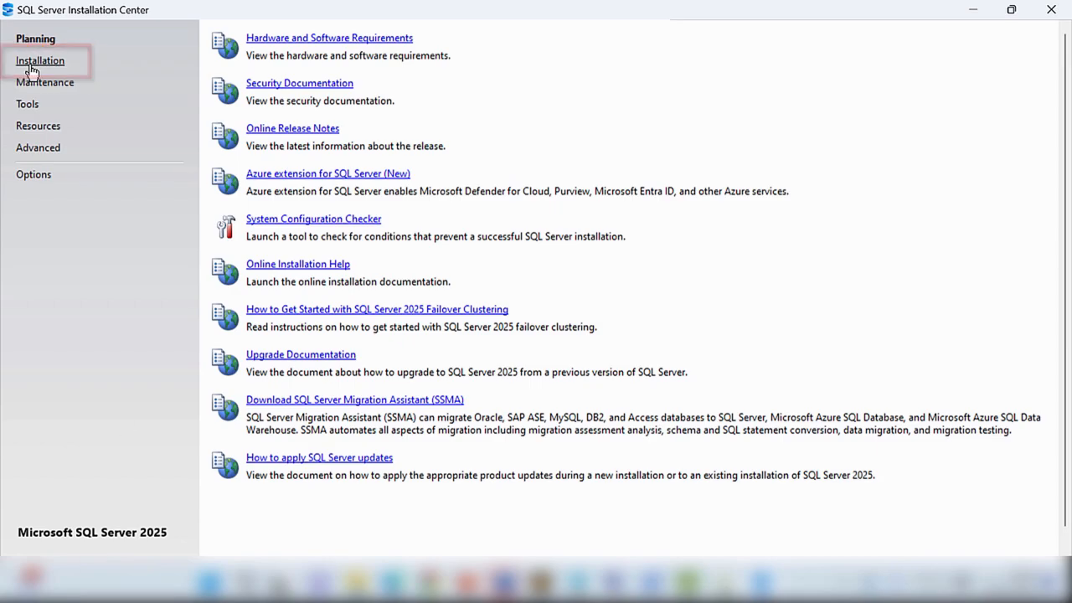
- Start a new standalone SQL Server 2025 installation from the Installation section
{"action": "left_click", "coordinate": [47, 67]}
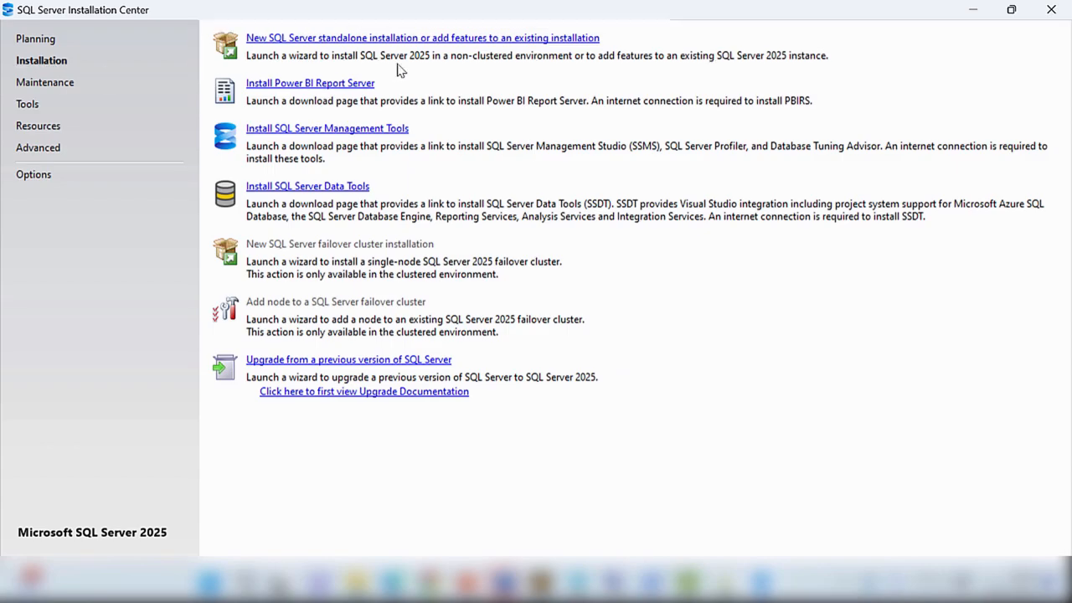
{"action": "left_click", "coordinate": [423, 39]}
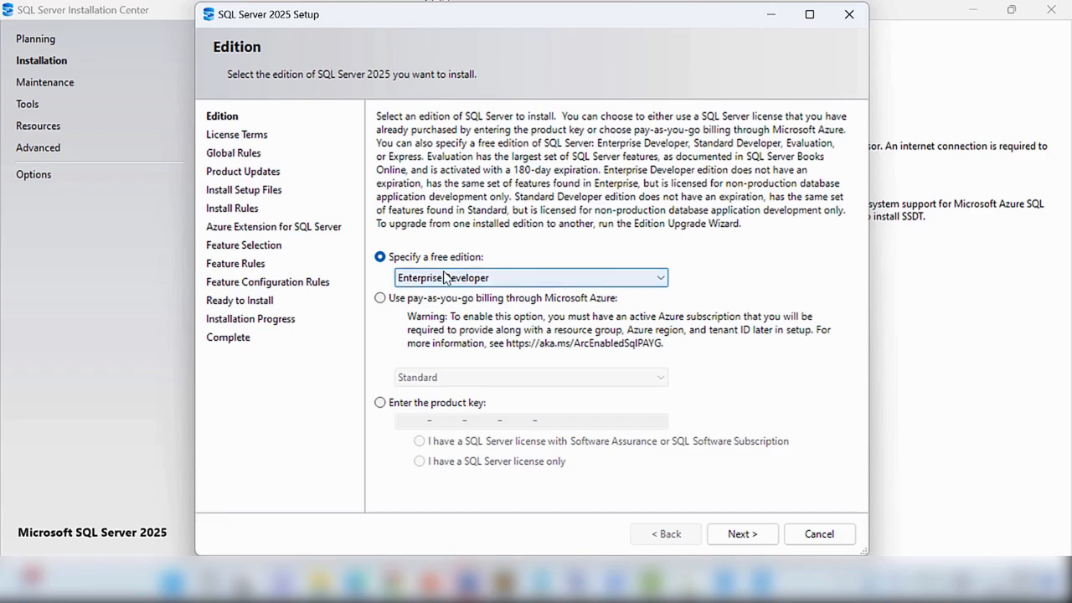
- Choose the Enterprise Developer free edition and continue
{"action": "left_click", "coordinate": [661, 279]}
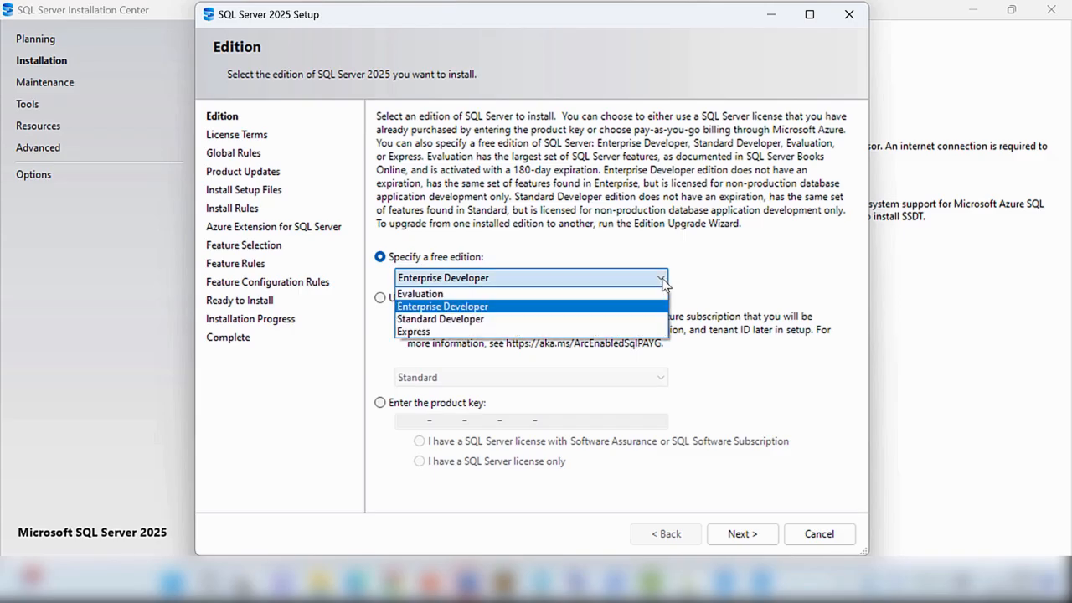
{"action": "left_click", "coordinate": [488, 305]}
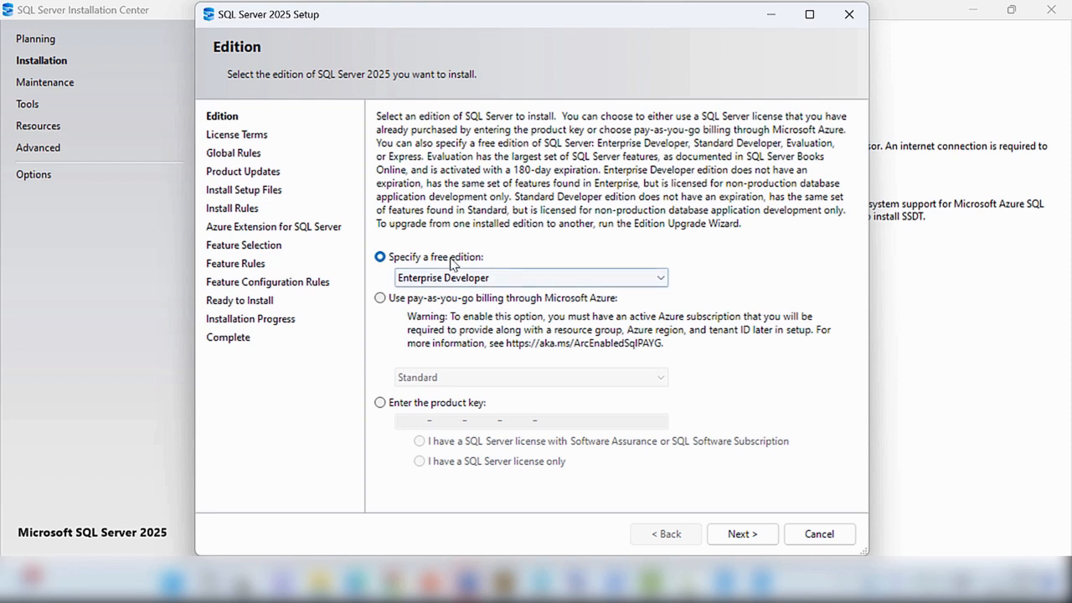
{"action": "left_click", "coordinate": [741, 535]}
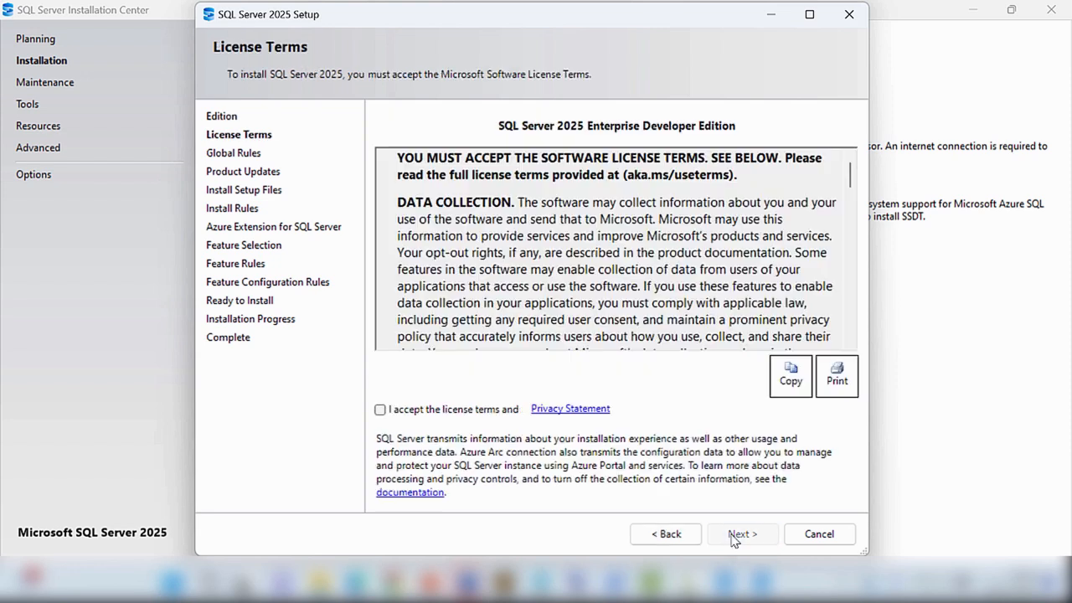
- Accept the license terms and continue
{"action": "left_click", "coordinate": [380, 411]}
{"action": "left_click", "coordinate": [381, 411]}
{"action": "left_click", "coordinate": [759, 535]}
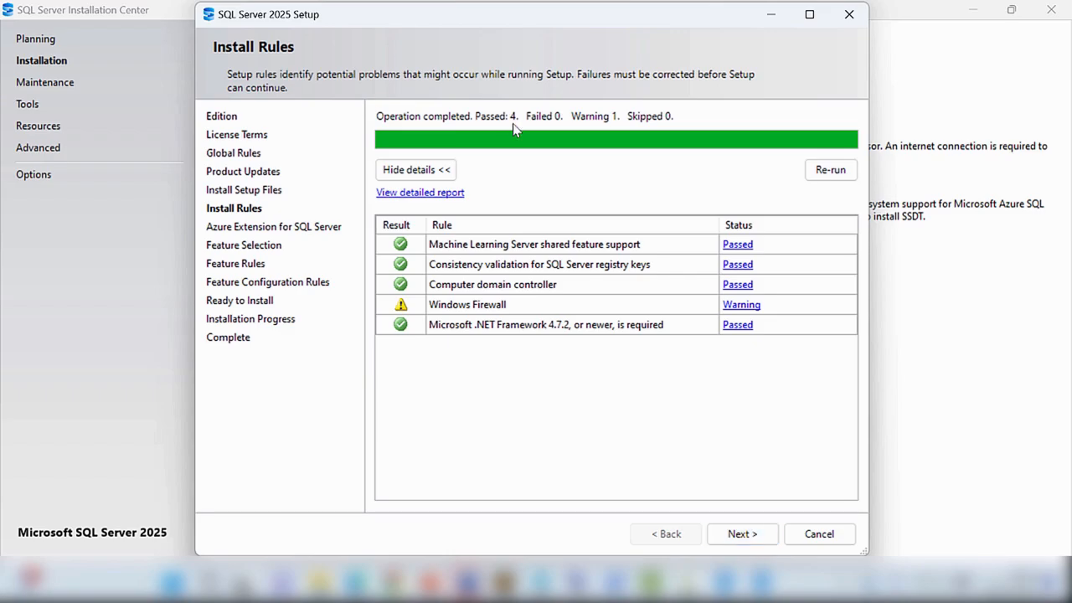
- Review the Windows Firewall rule warning, dismiss it, and proceed past the install rules
{"action": "left_click", "coordinate": [741, 306]}
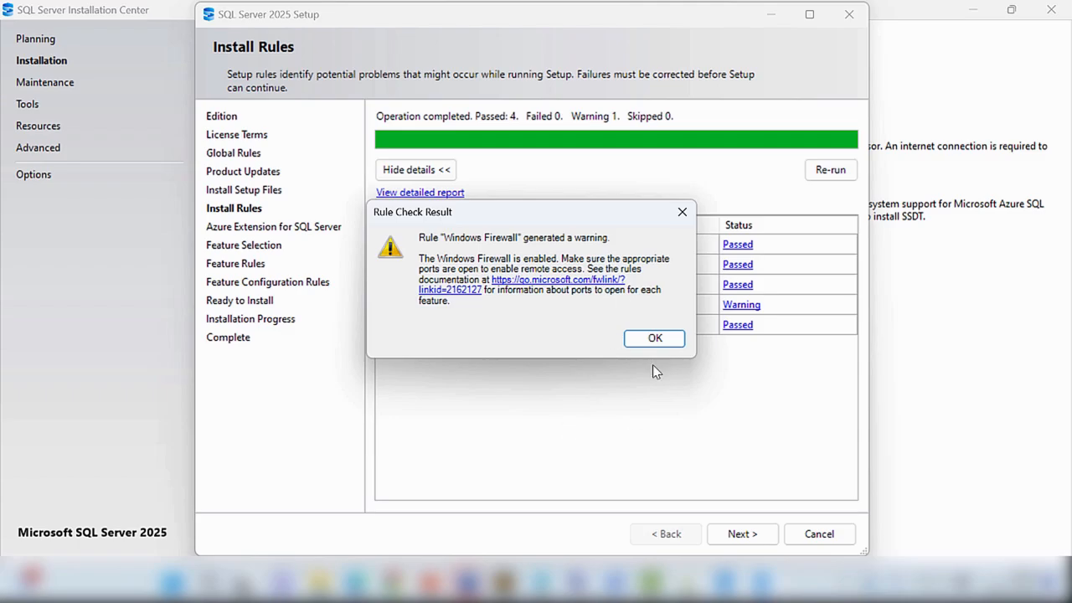
{"action": "left_click", "coordinate": [653, 338]}
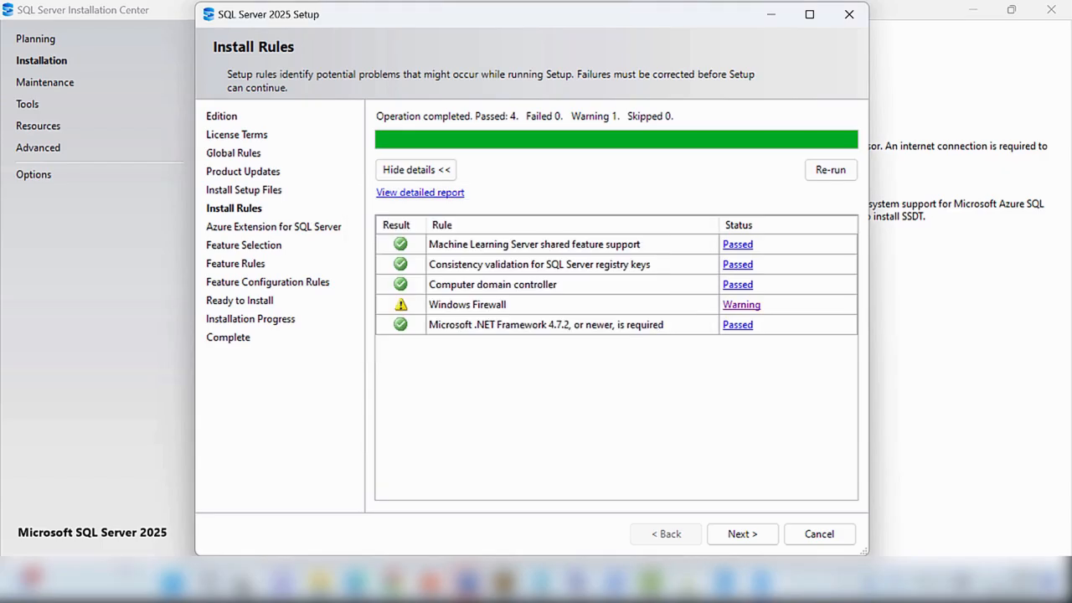
{"action": "left_click", "coordinate": [750, 536]}
{"action": "left_click", "coordinate": [744, 533]}
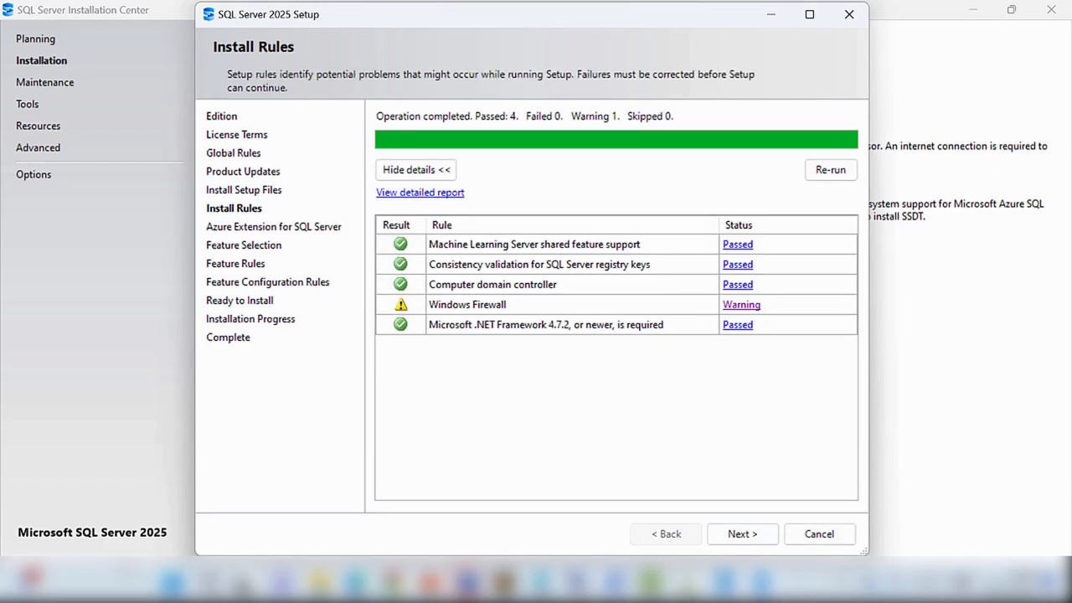
{"action": "left_click", "coordinate": [748, 534]}
{"action": "left_click", "coordinate": [749, 534]}
{"action": "left_click", "coordinate": [749, 534]}
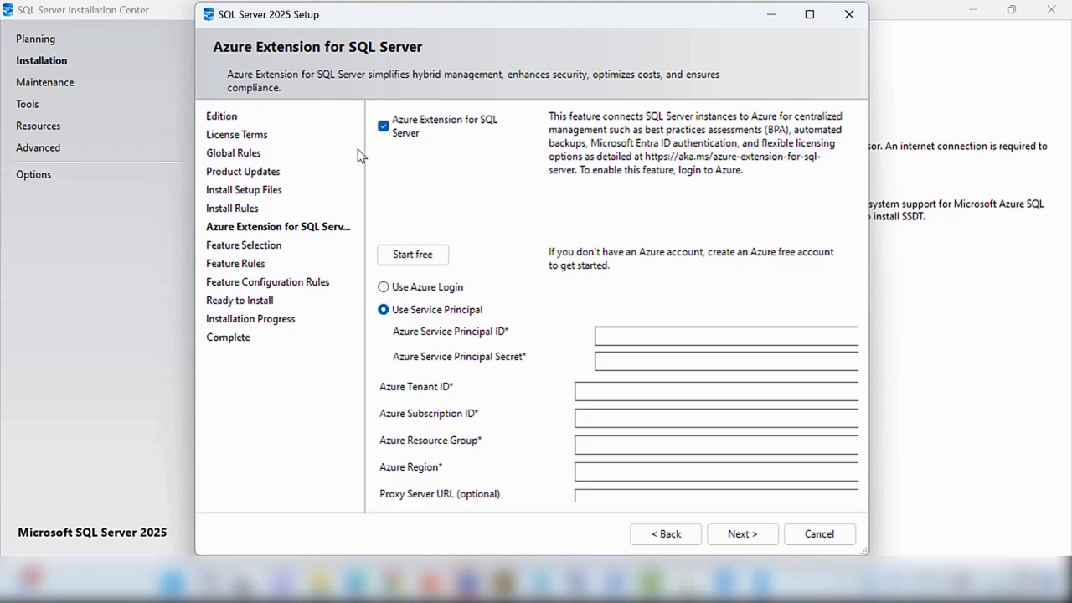
- Disable the Azure Extension for SQL Server and continue
{"action": "left_click", "coordinate": [384, 127]}
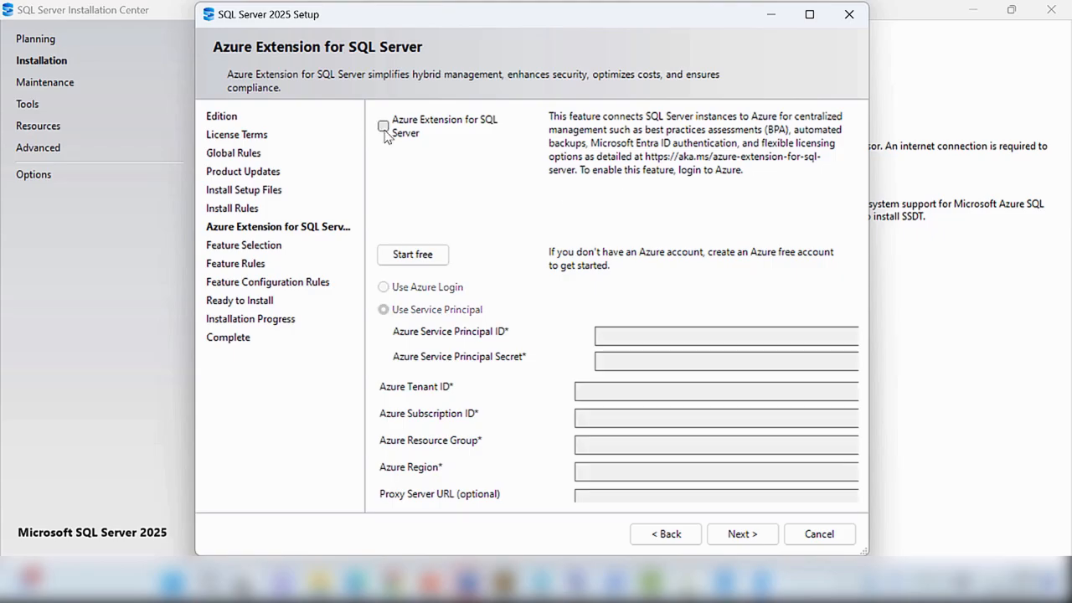
{"action": "left_click", "coordinate": [756, 540]}
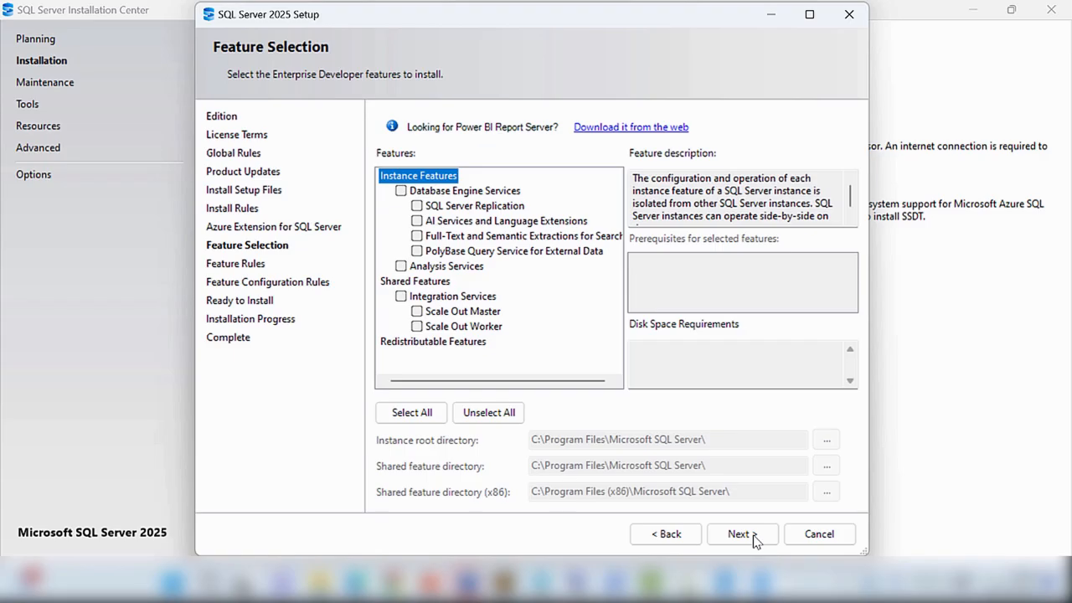
- Select all features for installation and continue
{"action": "left_click", "coordinate": [411, 419]}
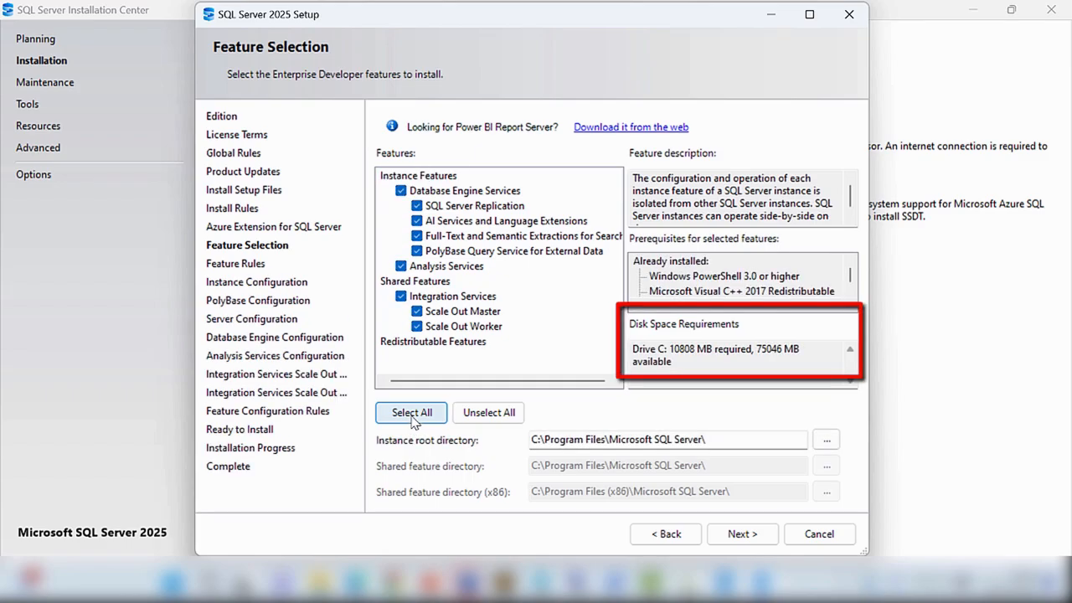
{"action": "left_click", "coordinate": [739, 534]}
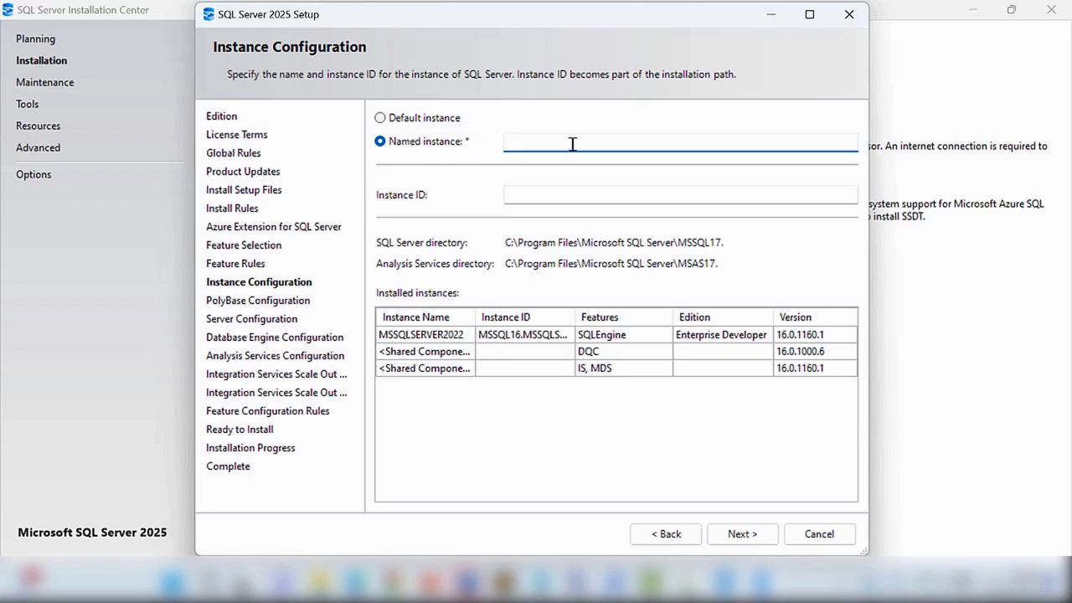
- Name the instance SQLSERVER2025 and continue
{"action": "type", "text": "SQLSERVER2025"}
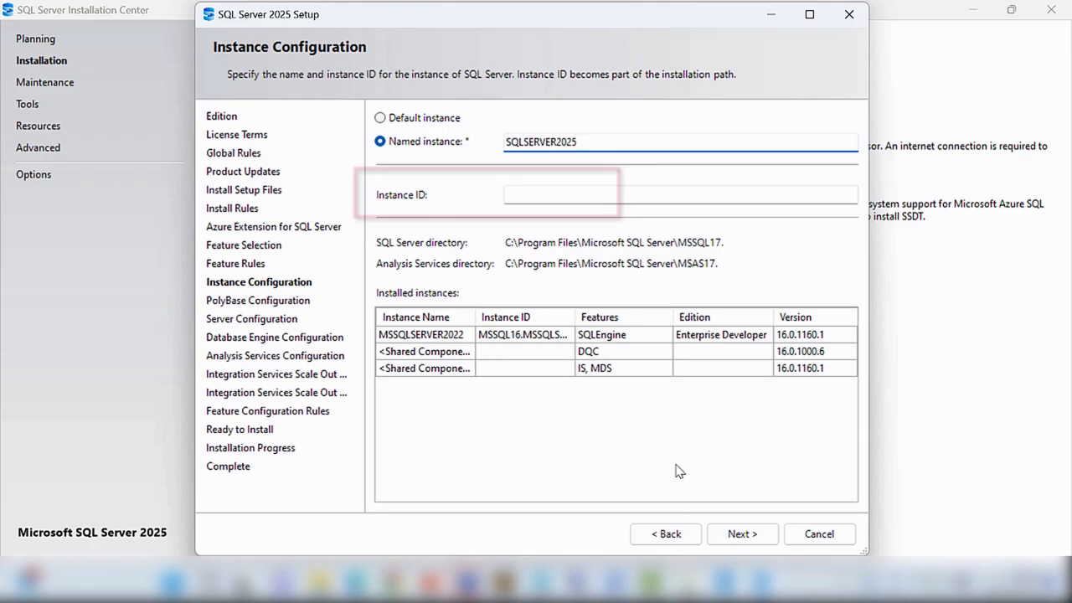
{"action": "left_click", "coordinate": [741, 534]}
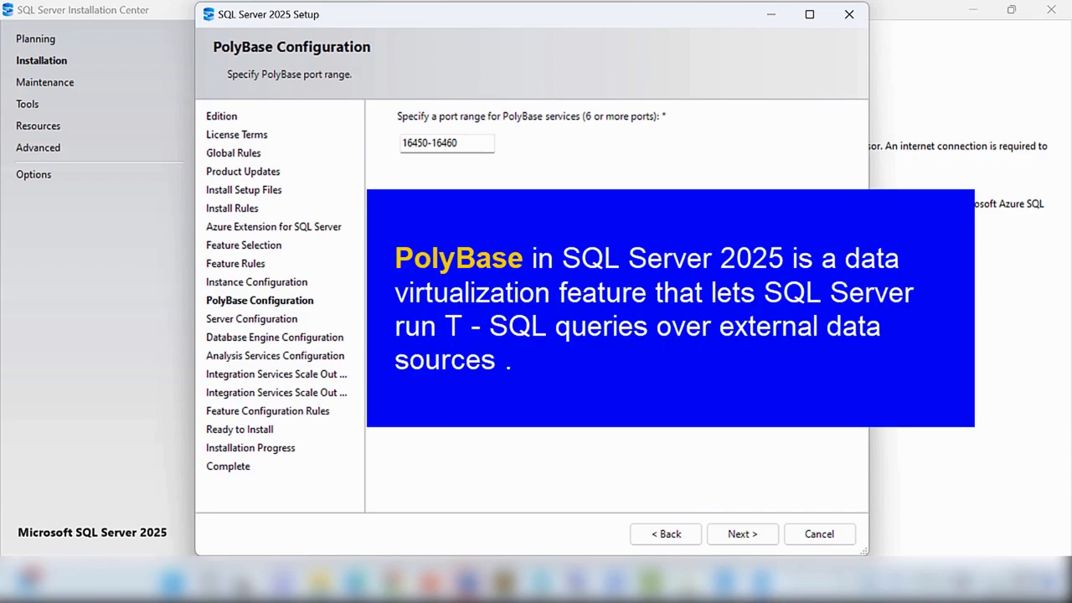
- Keep the default PolyBase port range, set the SQL Server Agent startup type to Automatic, and continue
{"action": "left_click", "coordinate": [754, 539]}
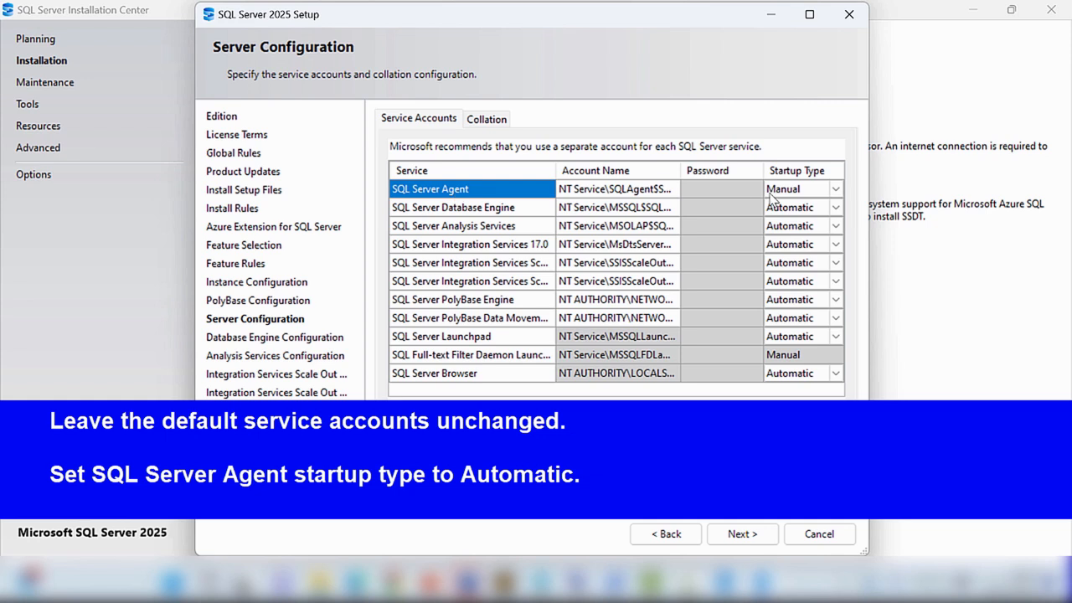
{"action": "left_click", "coordinate": [775, 194]}
{"action": "left_click", "coordinate": [834, 191]}
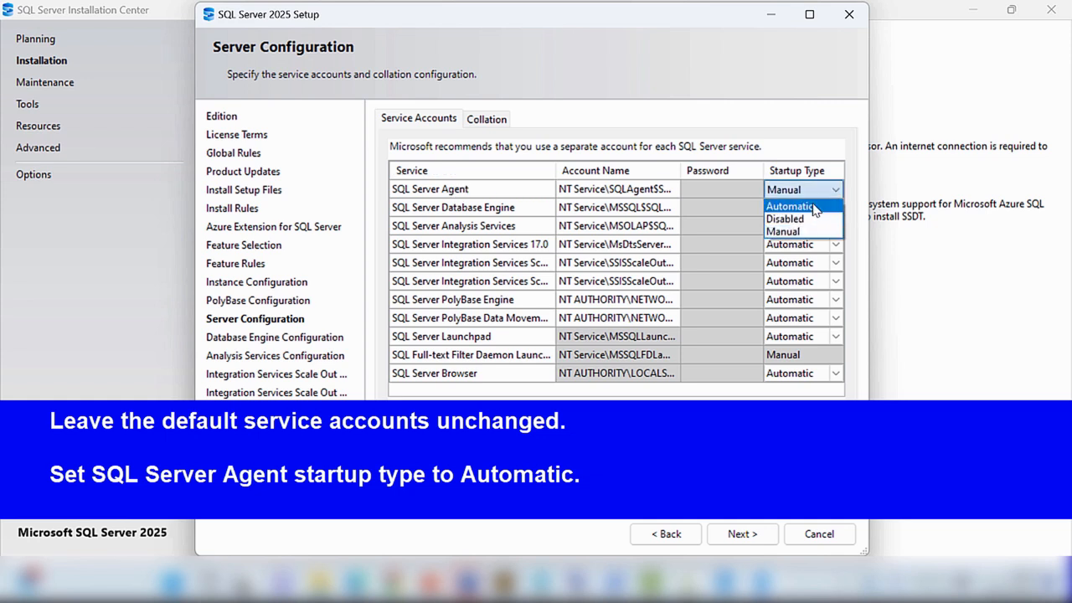
{"action": "left_click", "coordinate": [799, 208]}
{"action": "left_click", "coordinate": [740, 534]}
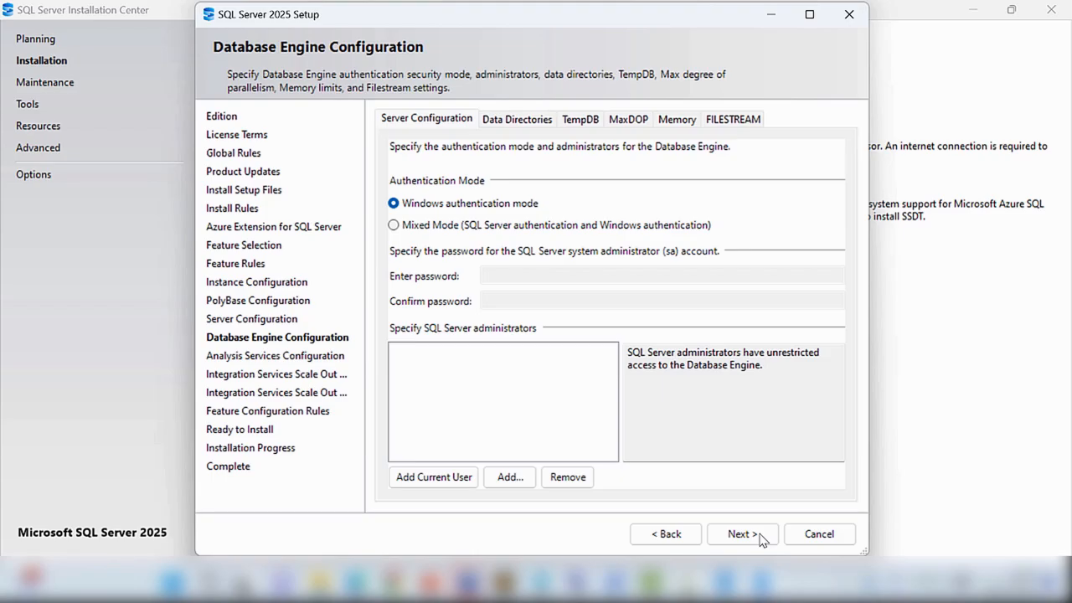
- Switch authentication to Mixed Mode and enter and confirm the sa account password
{"action": "left_click", "coordinate": [422, 229]}
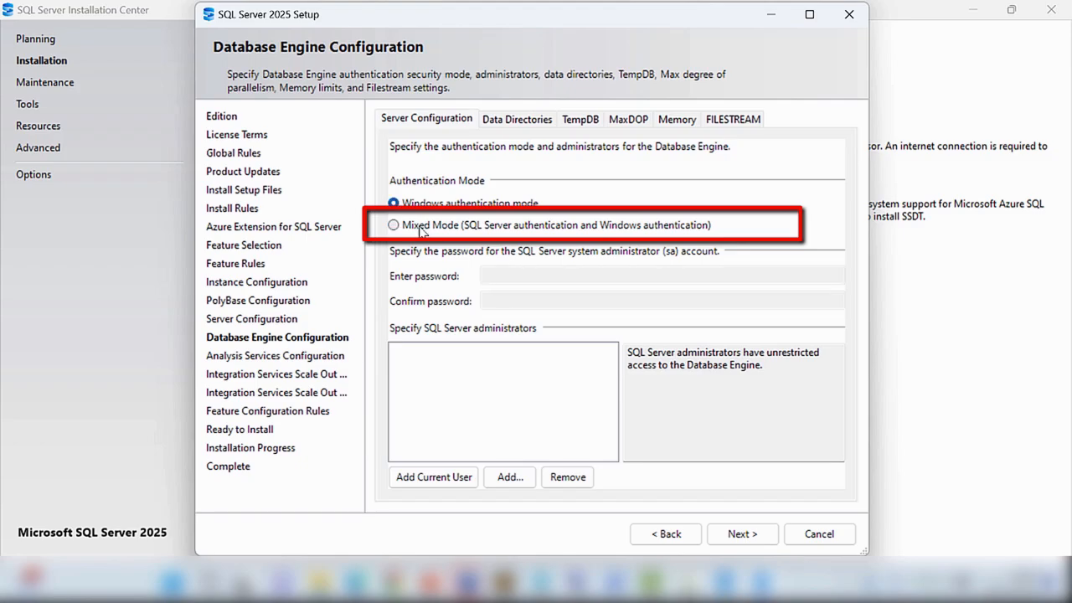
{"action": "left_click", "coordinate": [421, 228]}
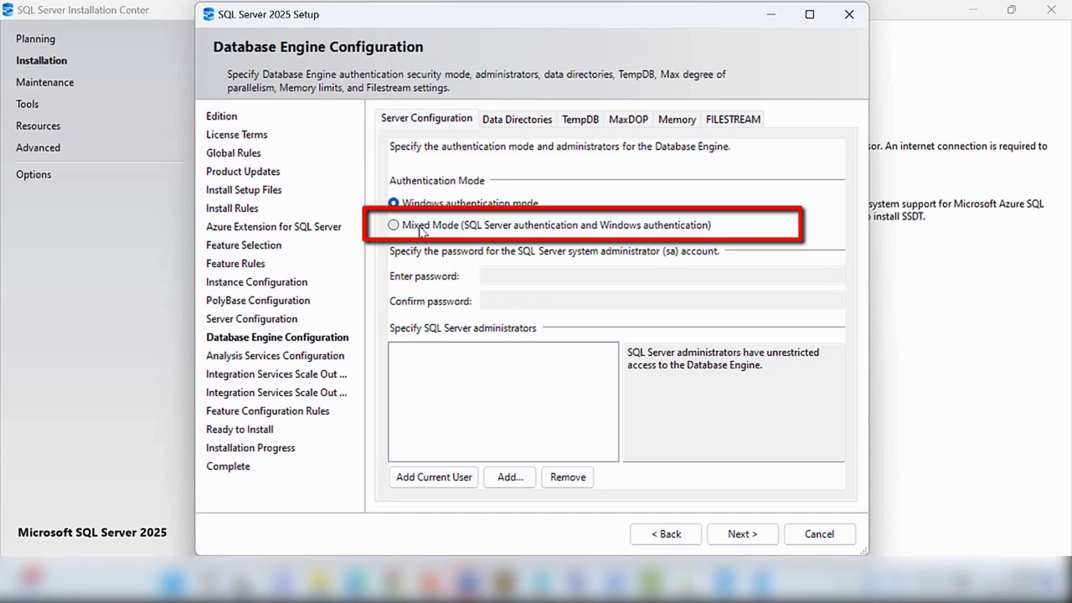
{"action": "left_click", "coordinate": [421, 228]}
{"action": "left_click", "coordinate": [518, 272]}
{"action": "type", "text": "*****"}
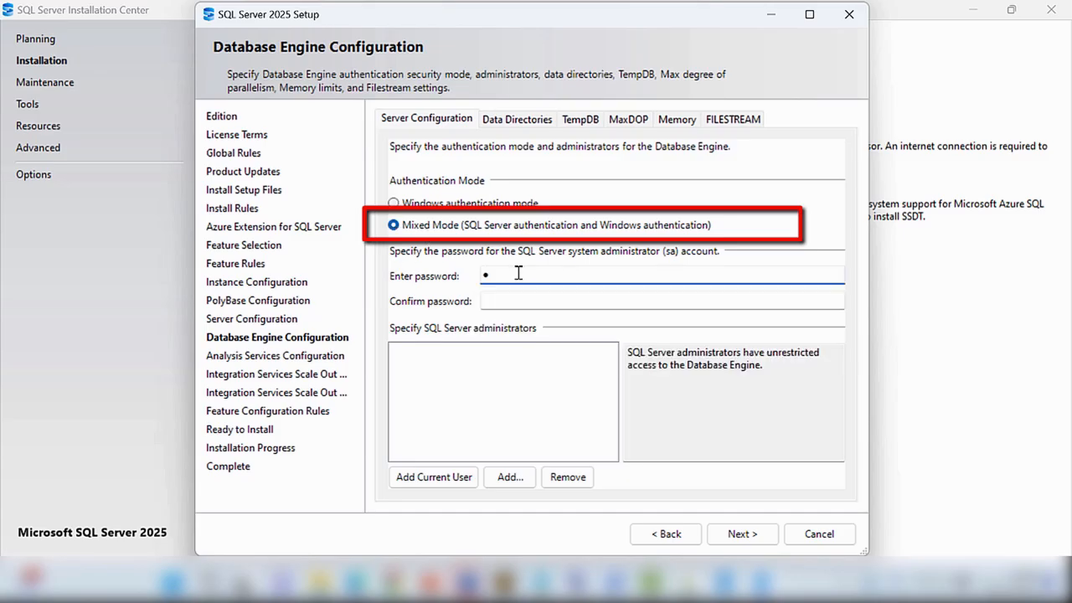
{"action": "type", "text": "*****"}
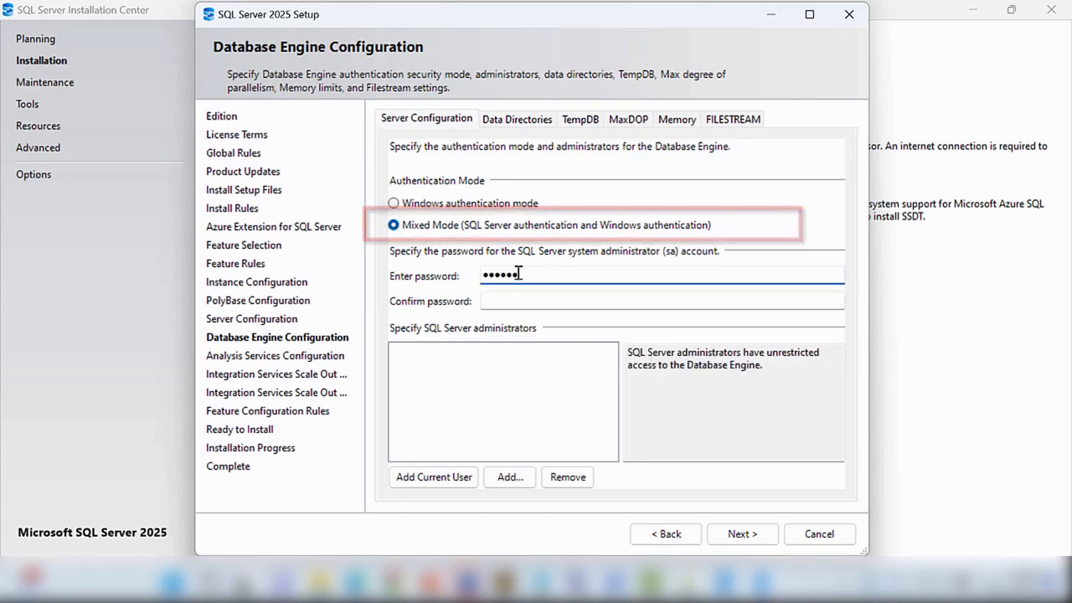
{"action": "left_click", "coordinate": [509, 302]}
{"action": "type", "text": "**********"}
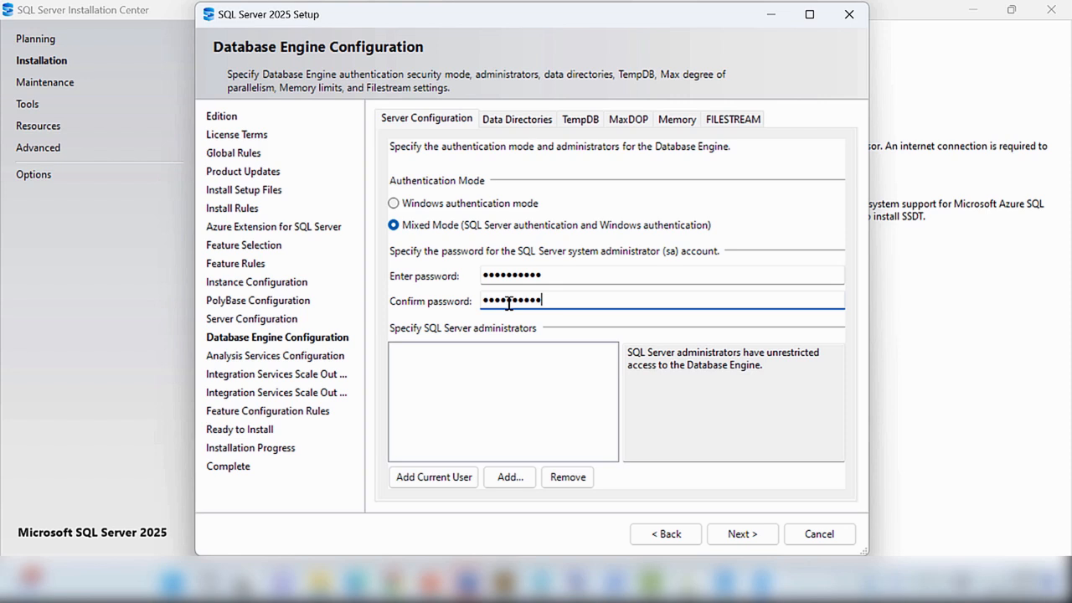
- Add the current user as a SQL Server administrator and continue
{"action": "left_click", "coordinate": [436, 479]}
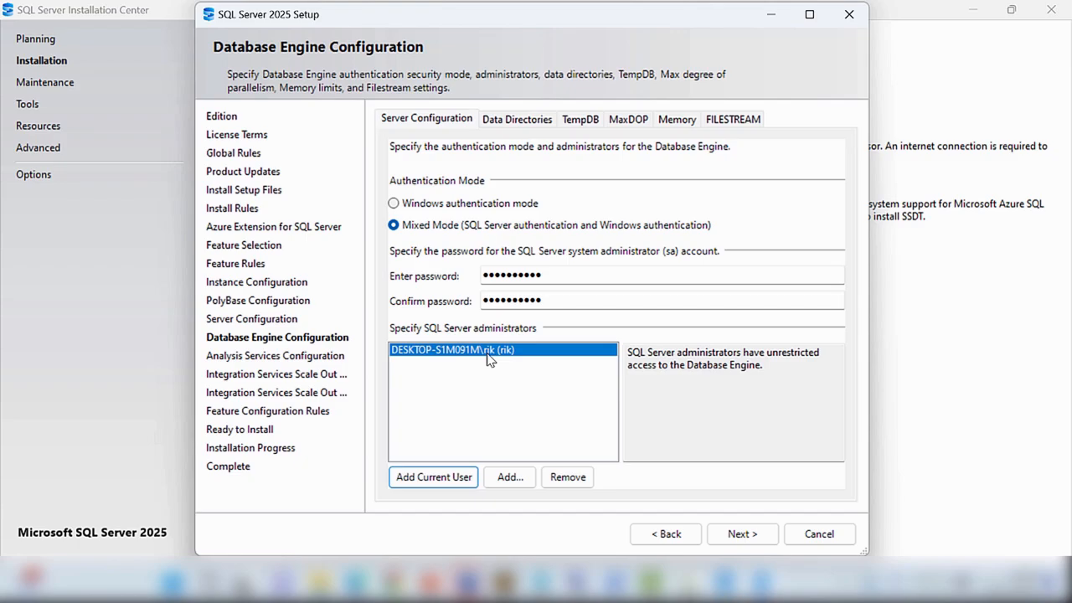
{"action": "left_click", "coordinate": [742, 538]}
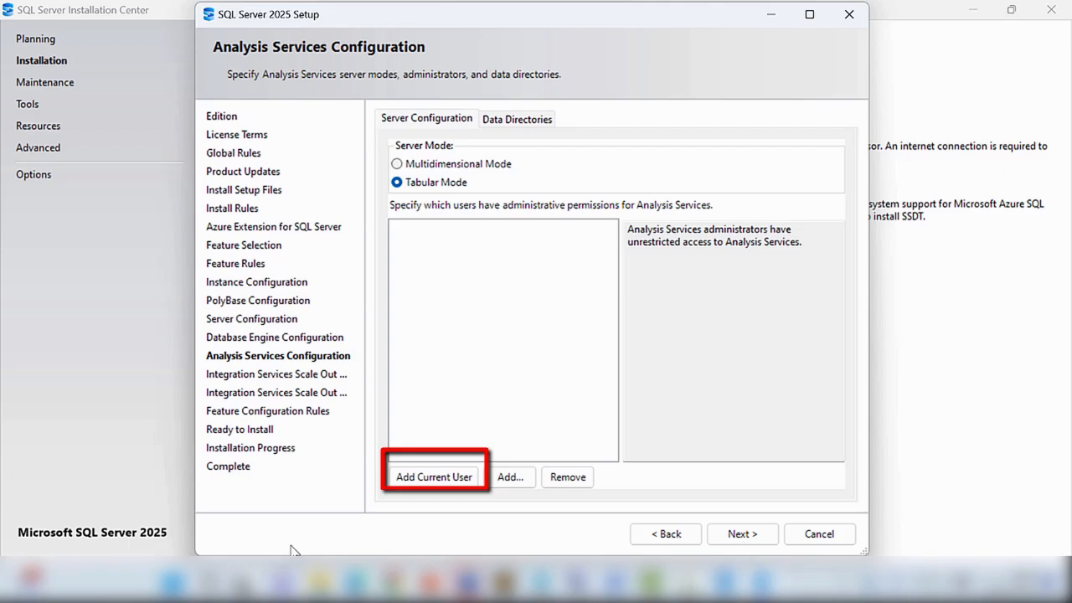
- Add the current user as an Analysis Services administrator and continue
{"action": "left_click", "coordinate": [434, 477]}
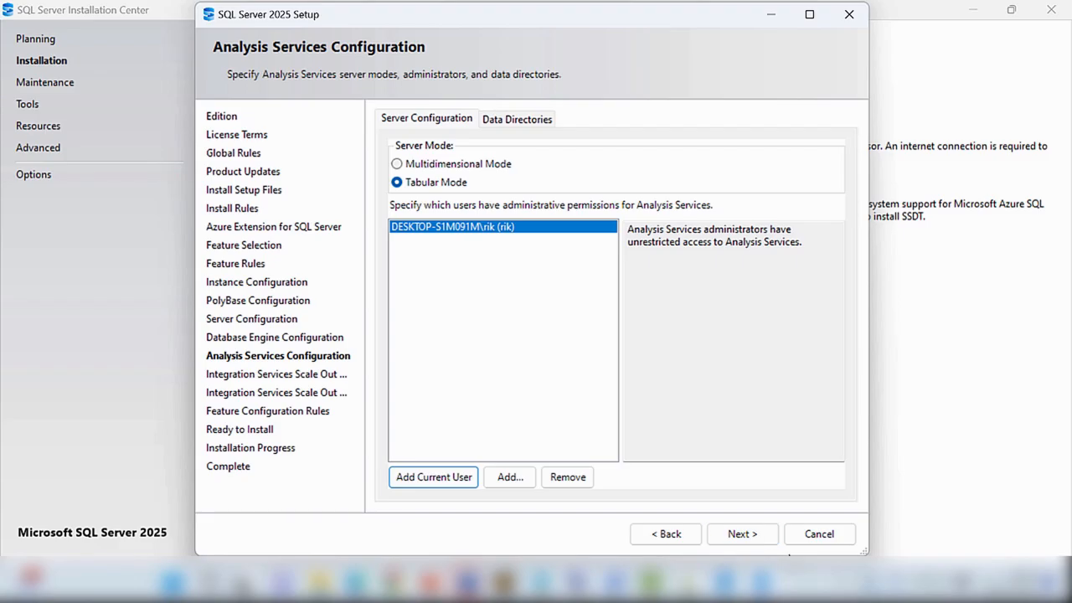
{"action": "left_click", "coordinate": [756, 537]}
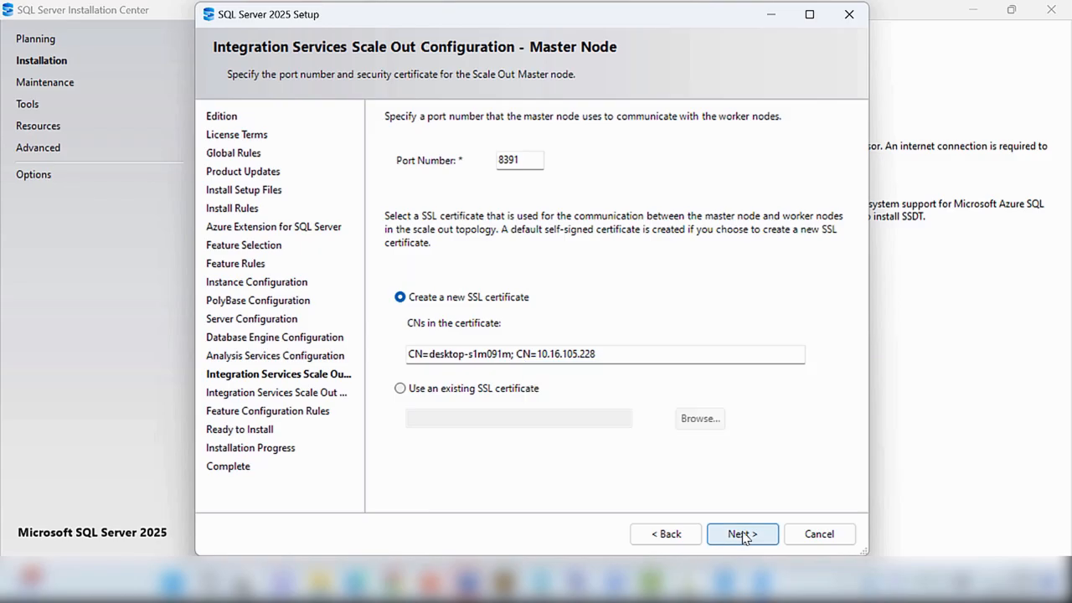
- Keep the default Integration Services Scale Out settings and continue
{"action": "left_click", "coordinate": [743, 534]}
{"action": "left_click", "coordinate": [743, 534]}
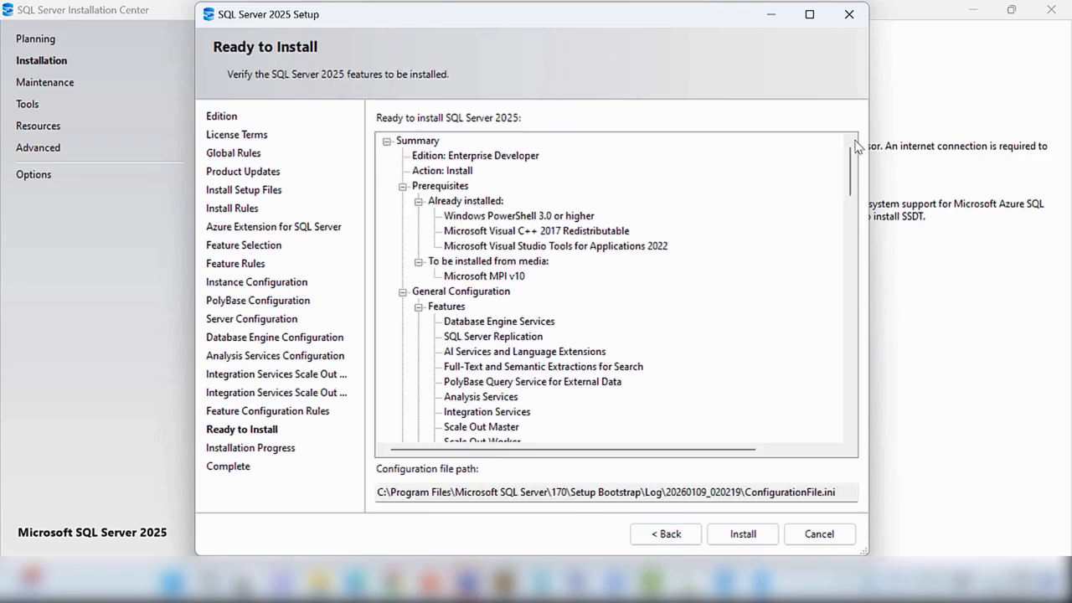
- Review the installation summary and start the install
{"action": "left_click_drag", "start_coordinate": [855, 172], "coordinate": [873, 404]}
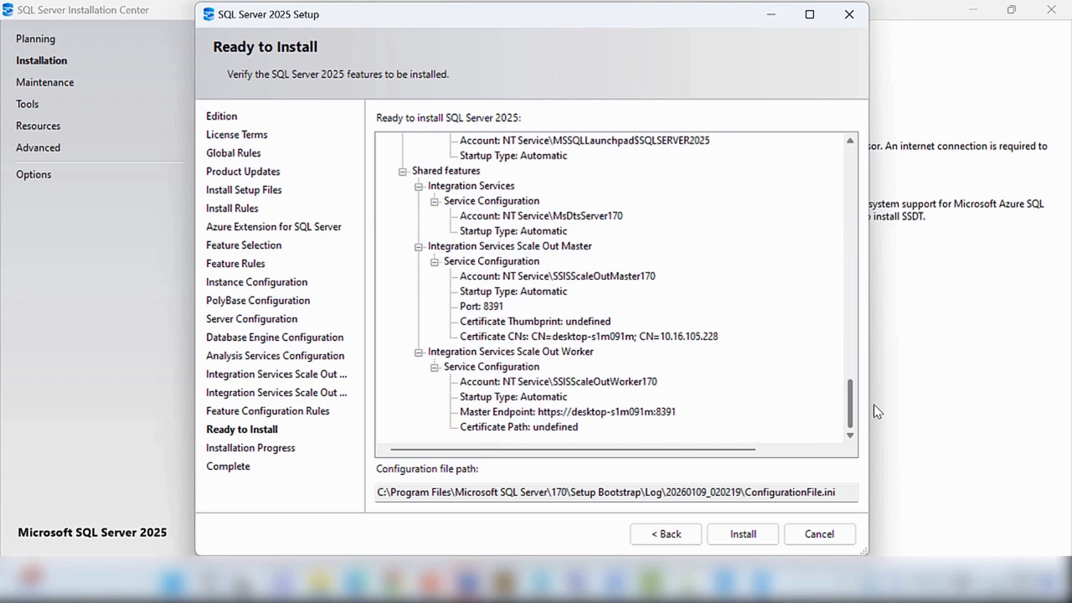
{"action": "left_click", "coordinate": [742, 539]}
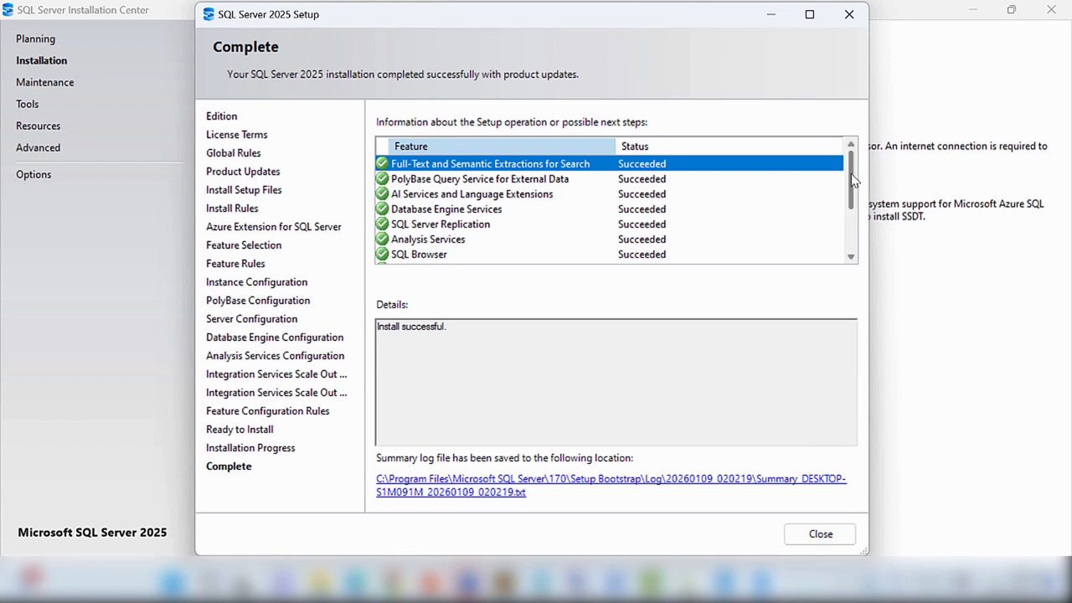
- Review the installed features' results and close the setup wizard
{"action": "left_click_drag", "start_coordinate": [855, 182], "coordinate": [853, 253]}
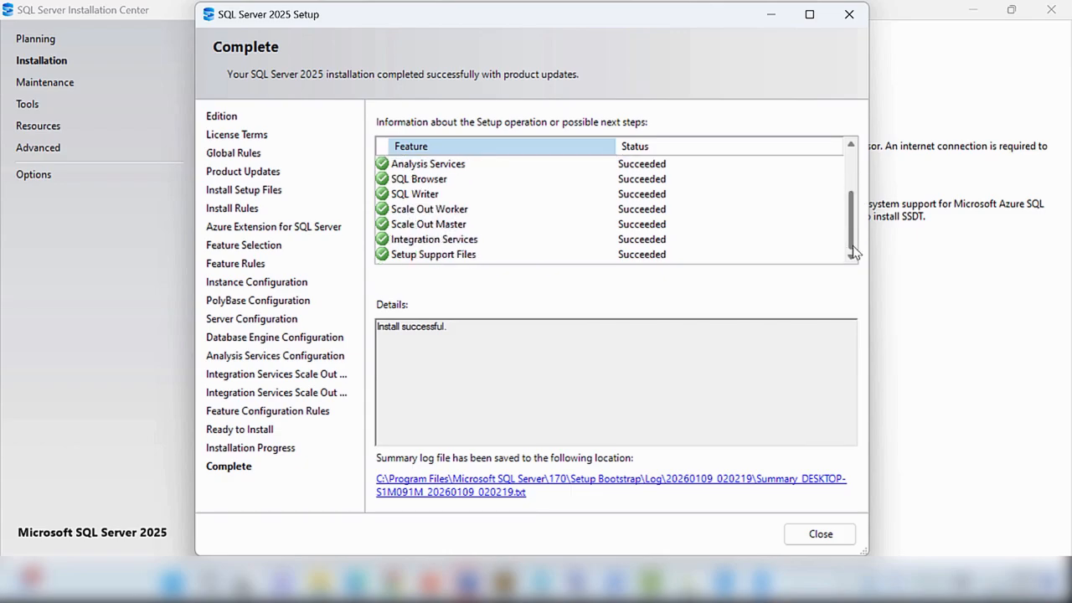
{"action": "left_click_drag", "start_coordinate": [457, 330], "coordinate": [357, 330]}
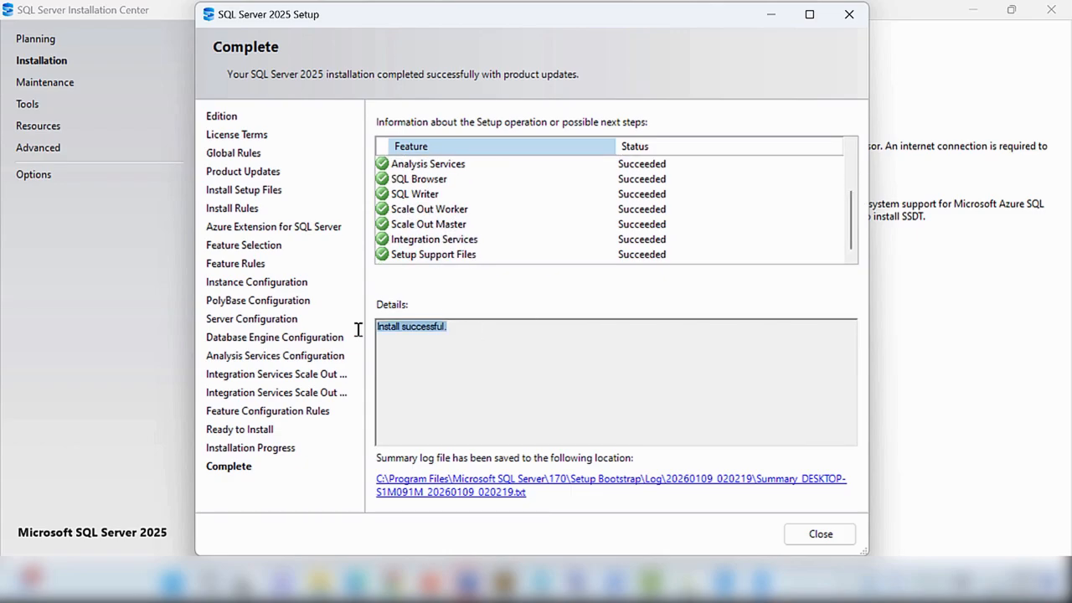
{"action": "left_click", "coordinate": [517, 359]}
{"action": "left_click", "coordinate": [820, 534]}
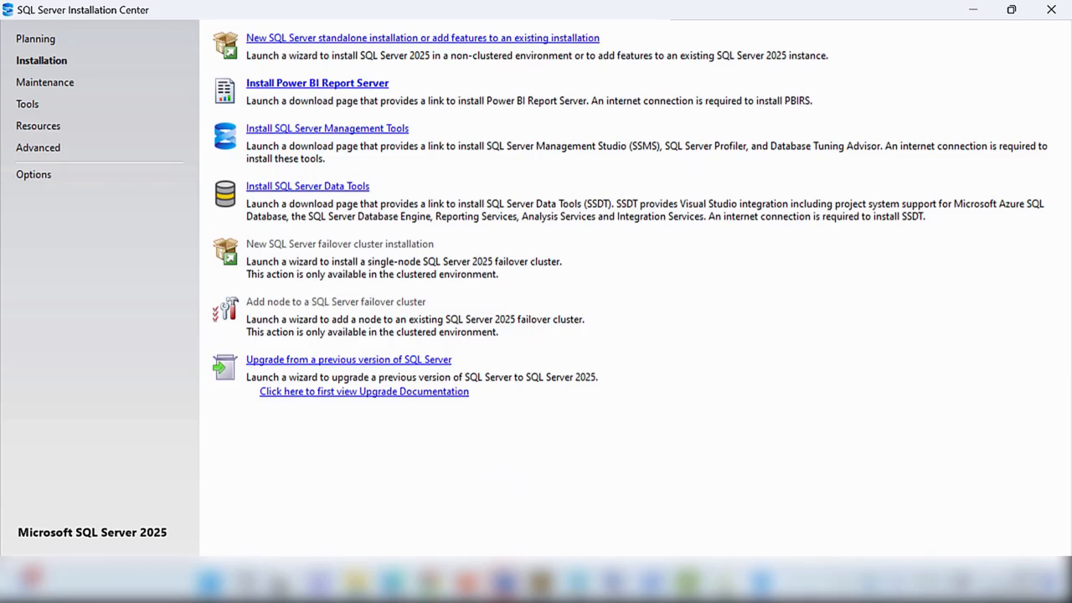